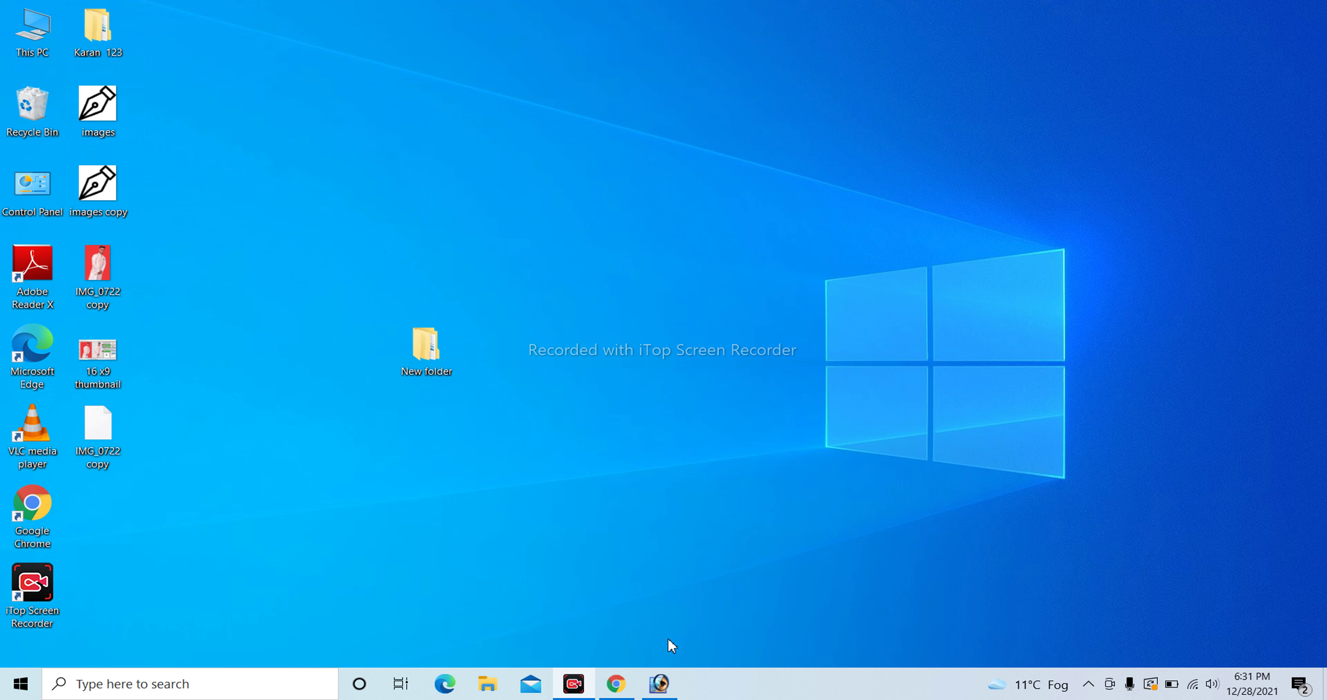
# Step: Show the red Background layer beneath the cut-out man and make it the active layer
pyautogui.click(659, 683)
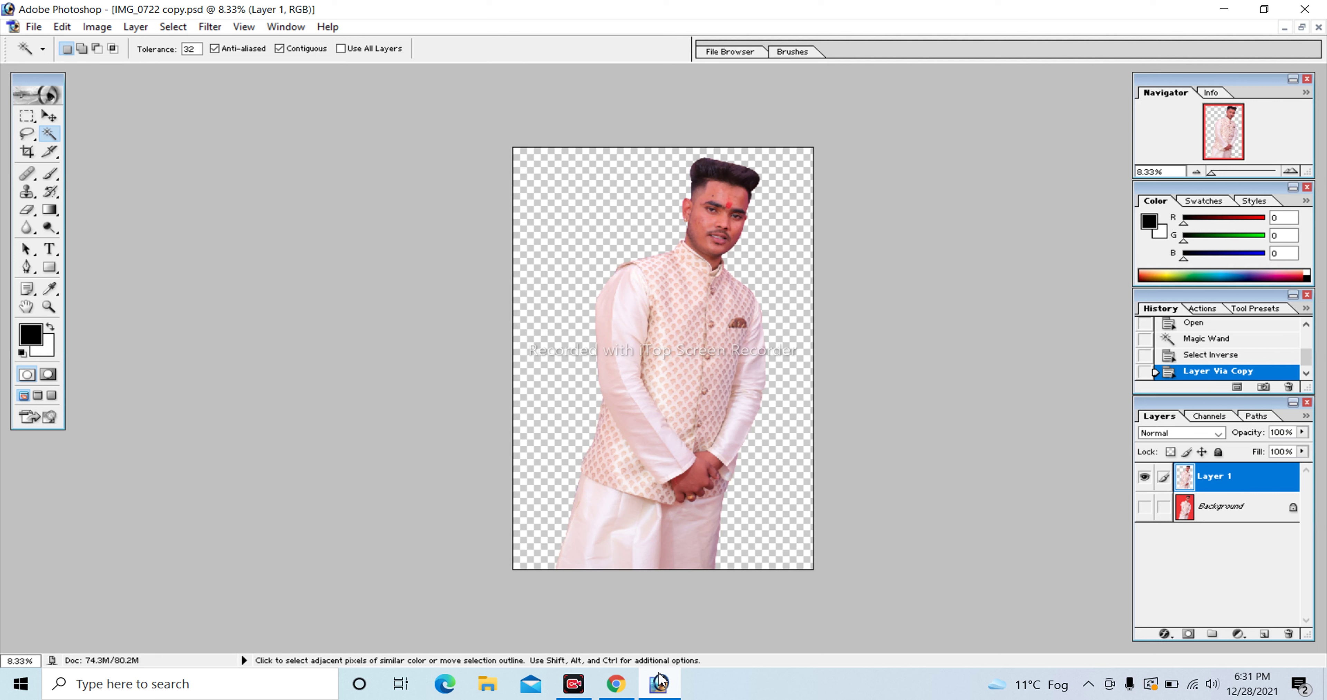
pyautogui.click(1149, 518)
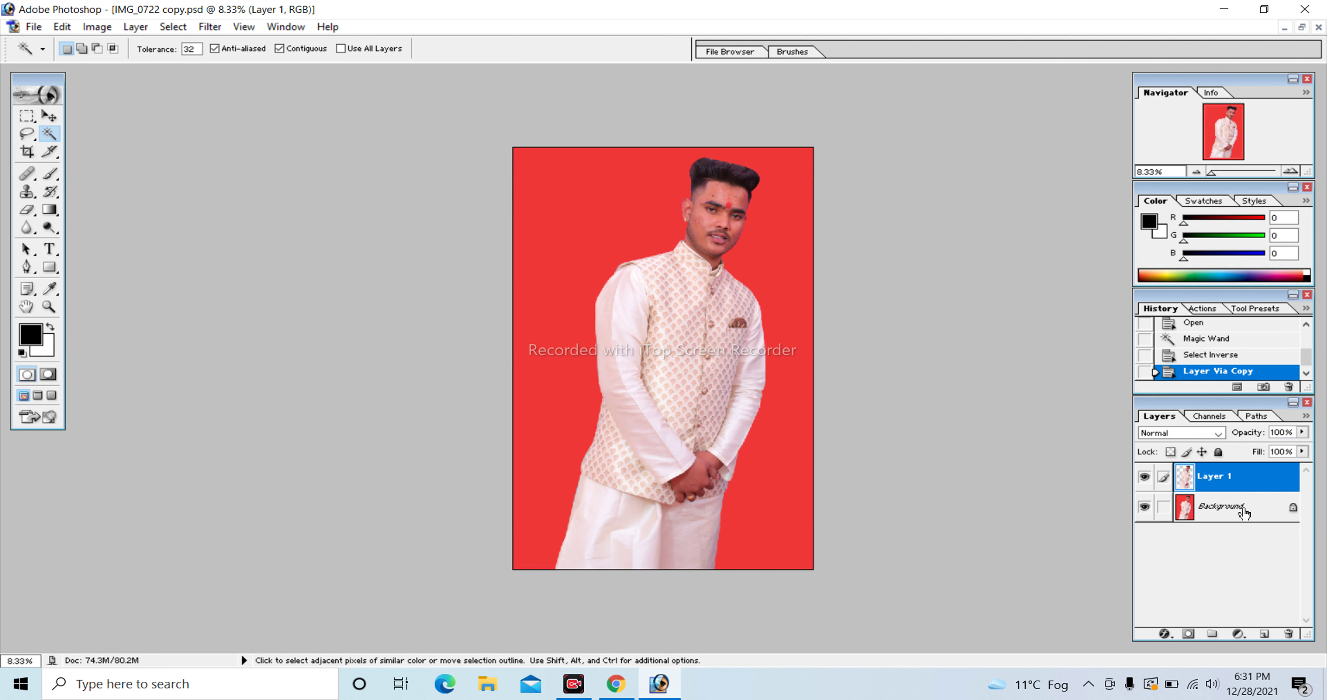
pyautogui.click(1245, 513)
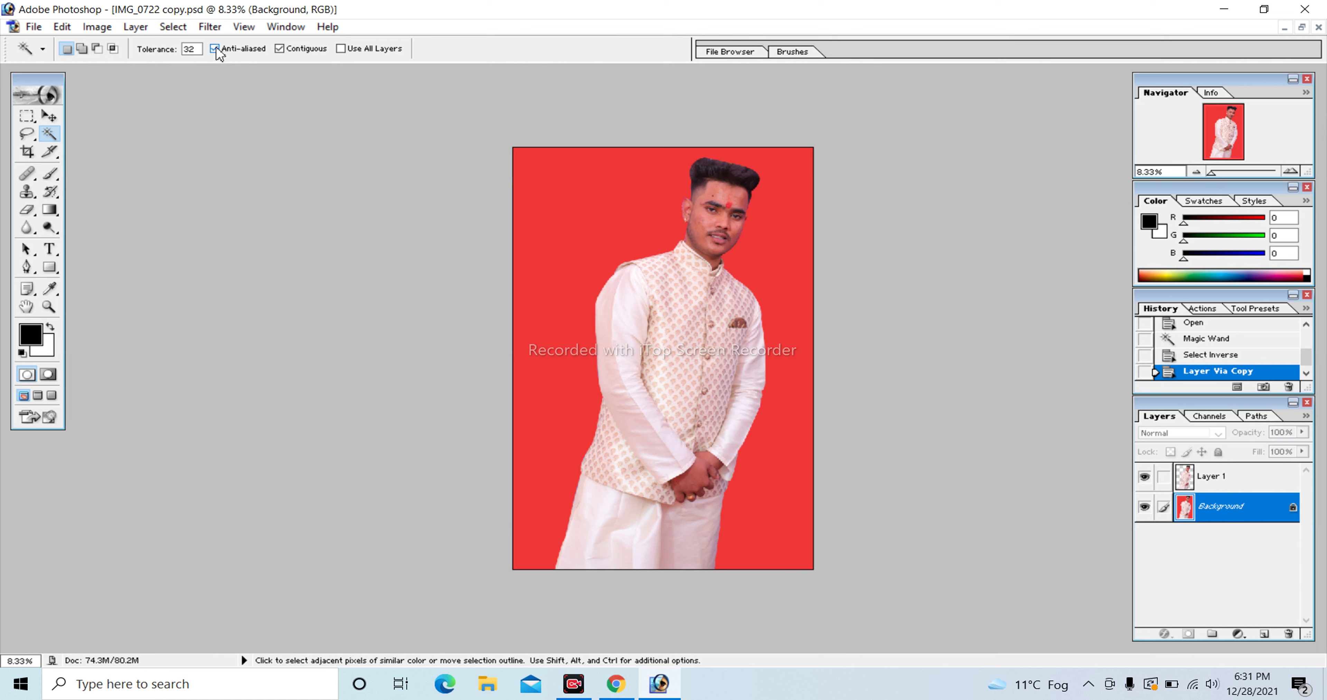
# Step: Apply an 80.7-pixel Gaussian Blur to the red Background layer
pyautogui.click(211, 28)
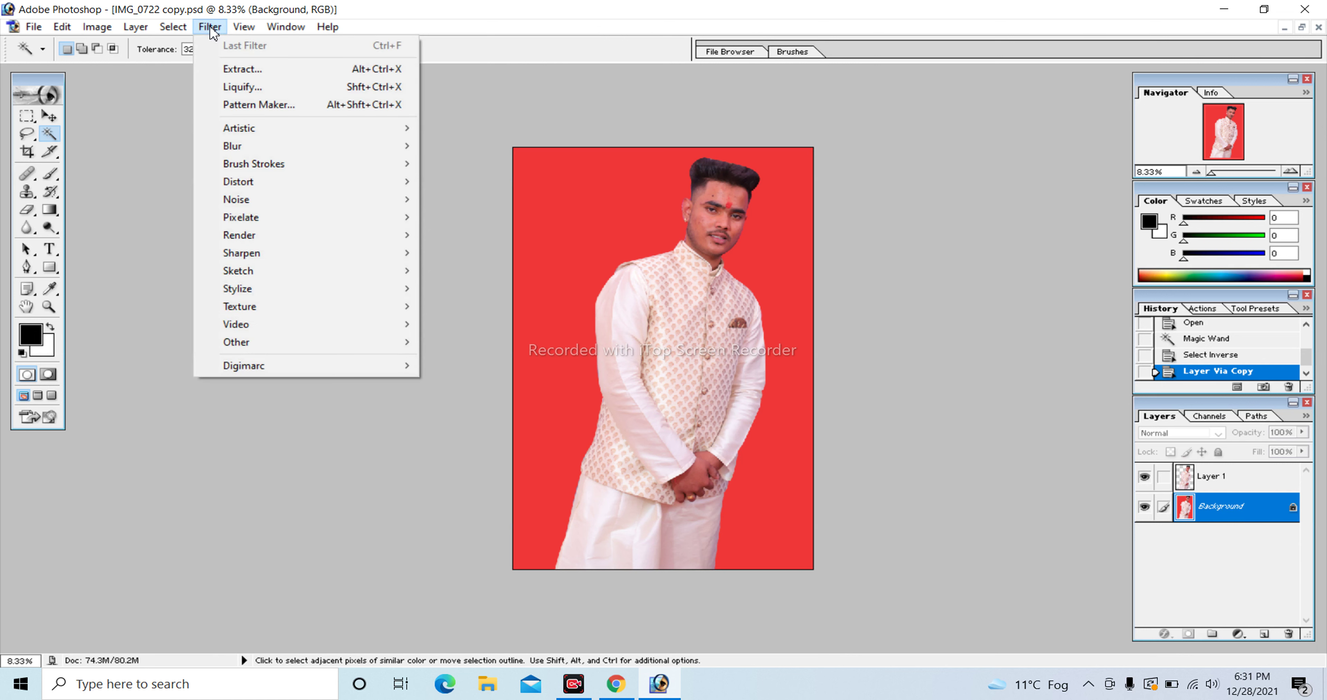
pyautogui.moveTo(270, 145)
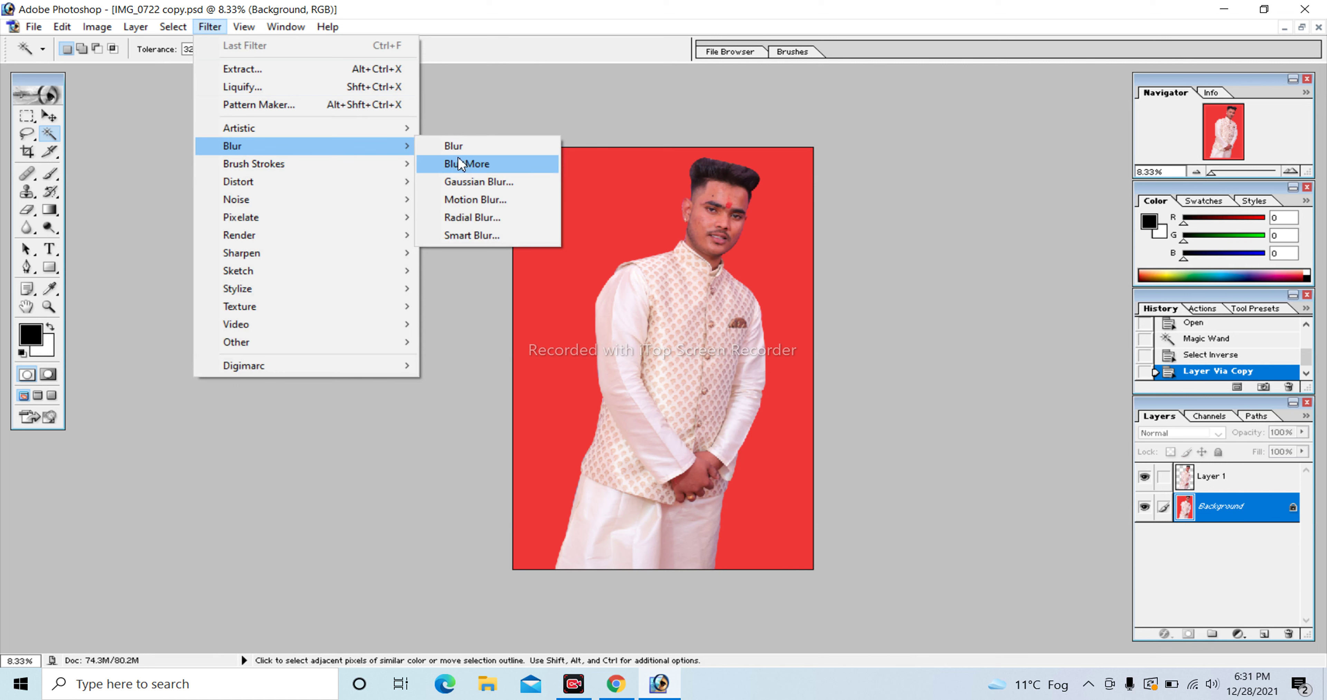
pyautogui.click(481, 181)
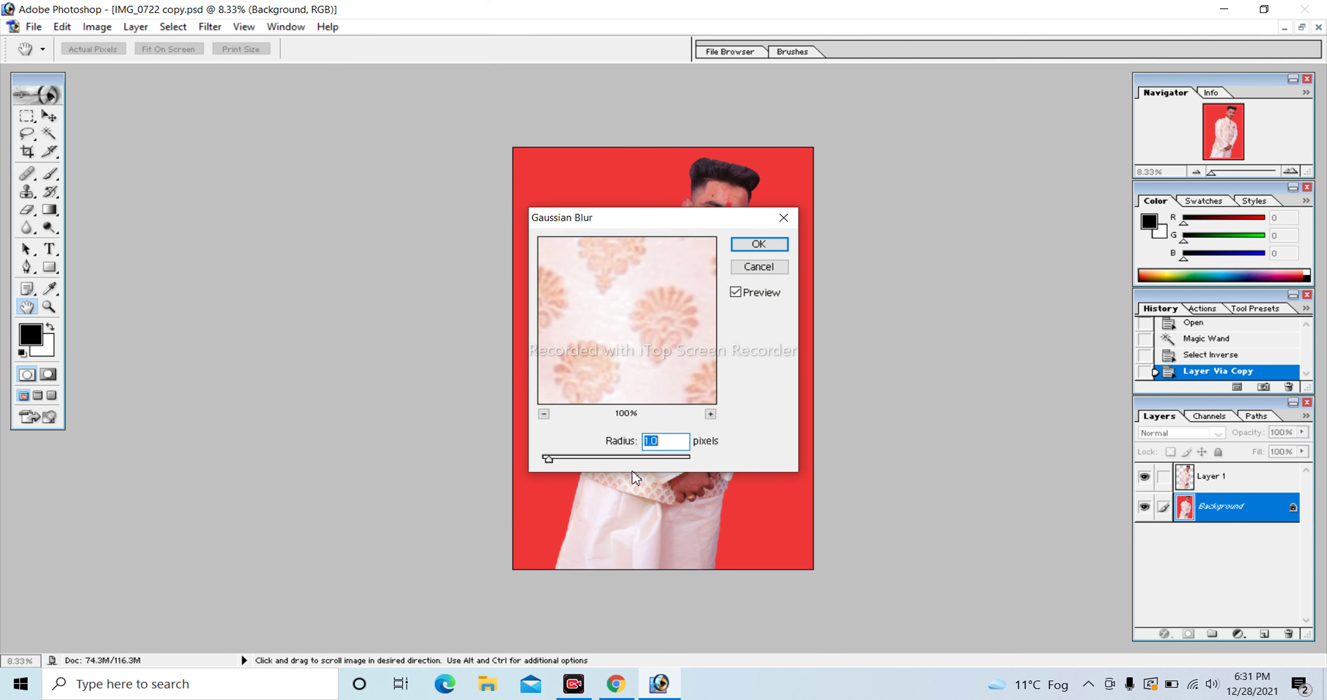
pyautogui.click(649, 458)
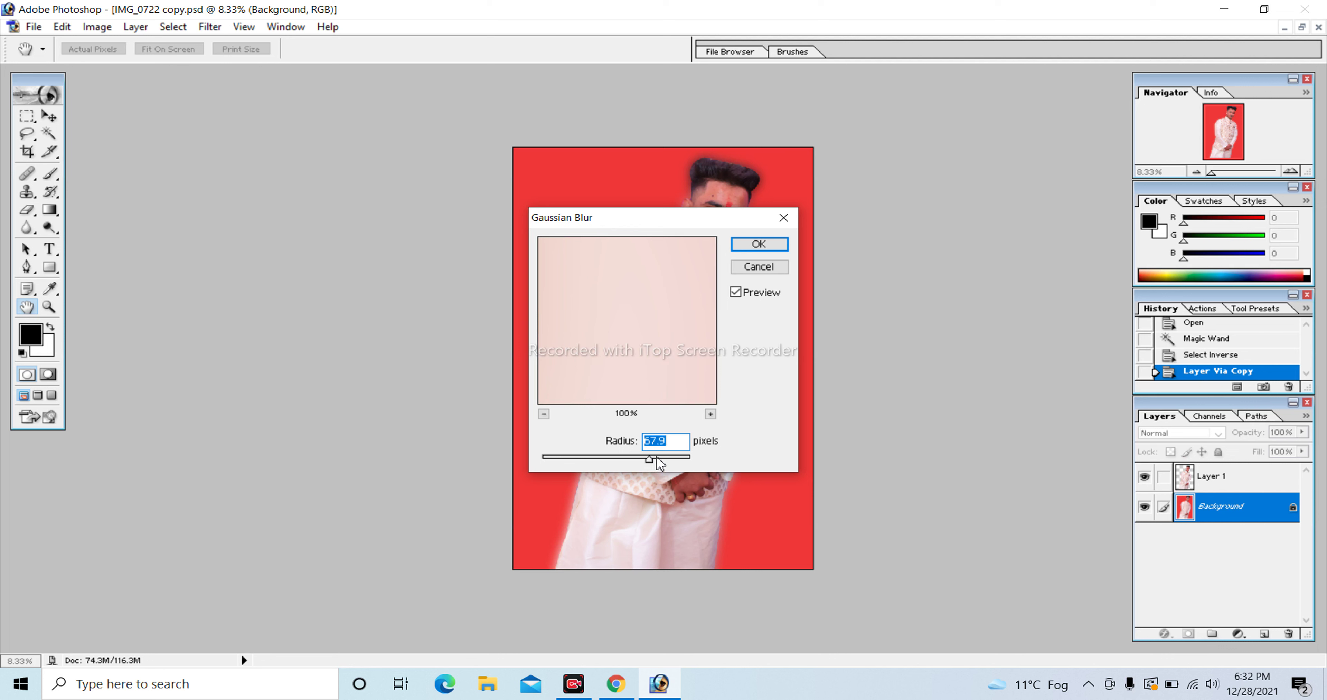
pyautogui.click(660, 457)
pyautogui.click(759, 246)
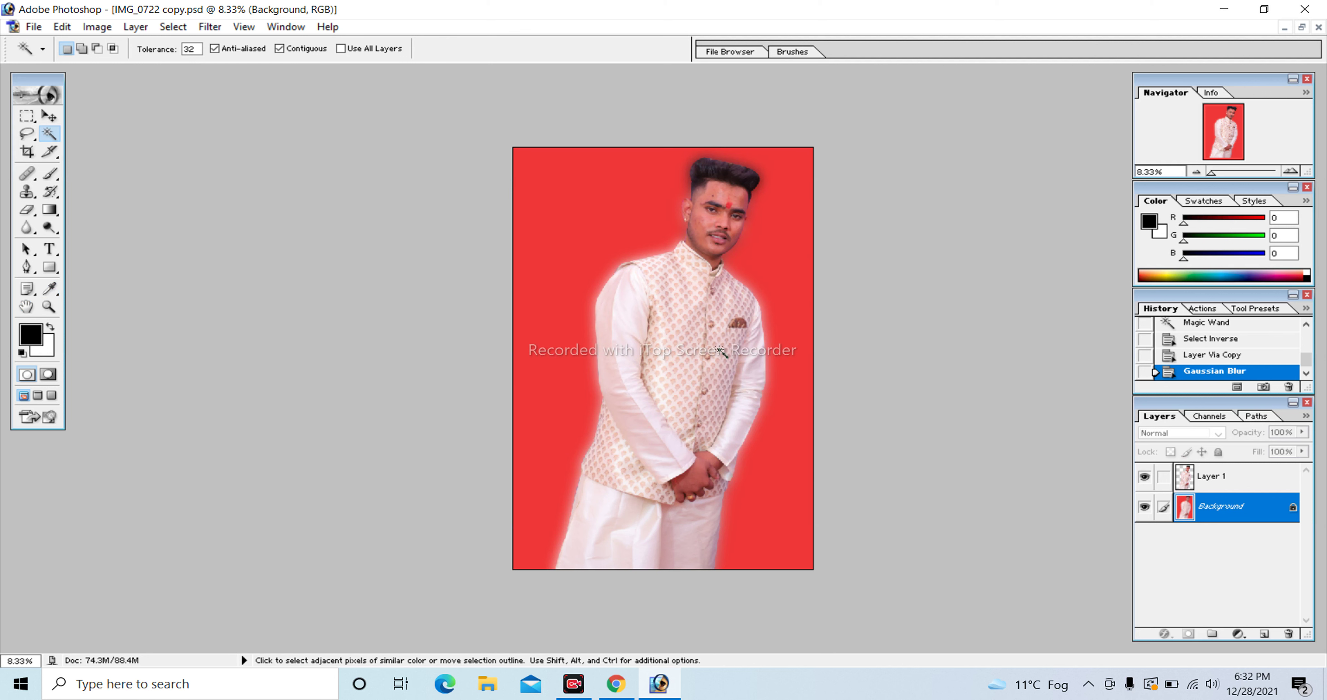
# Step: Convert the Background into an editable Layer 0 and begin a free transform on it
pyautogui.click(52, 118)
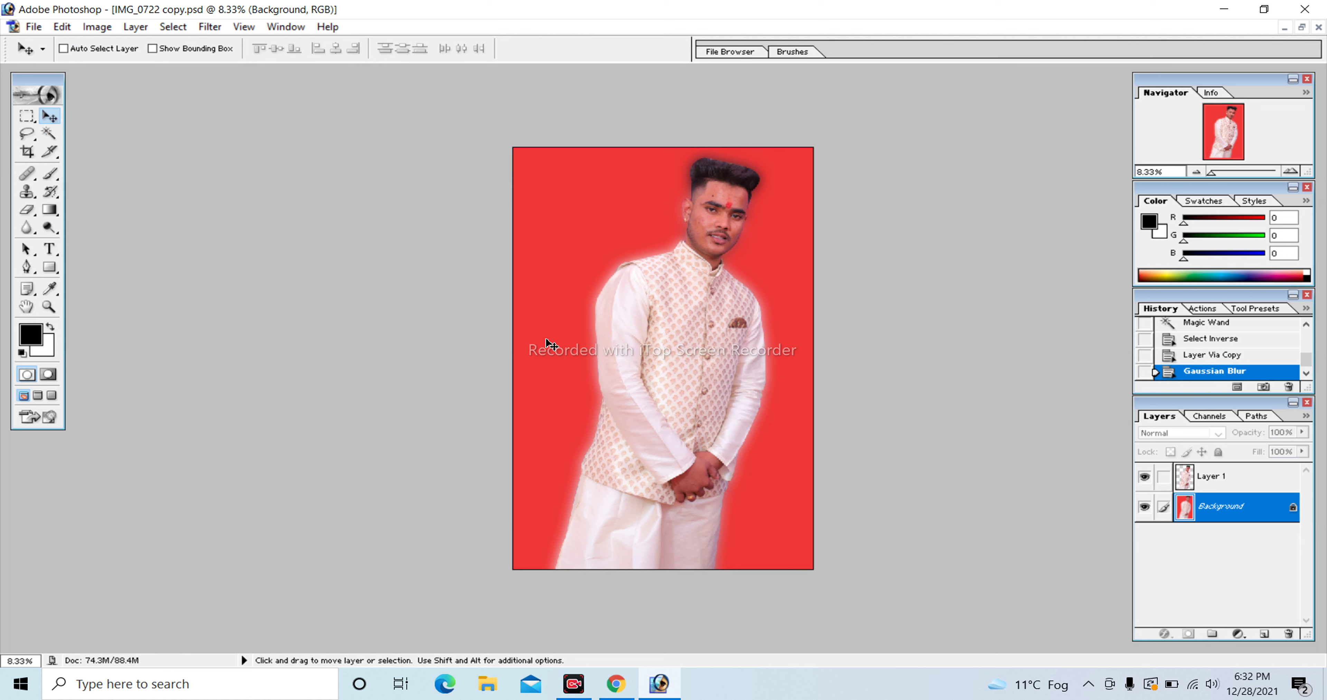
pyautogui.doubleClick(1248, 517)
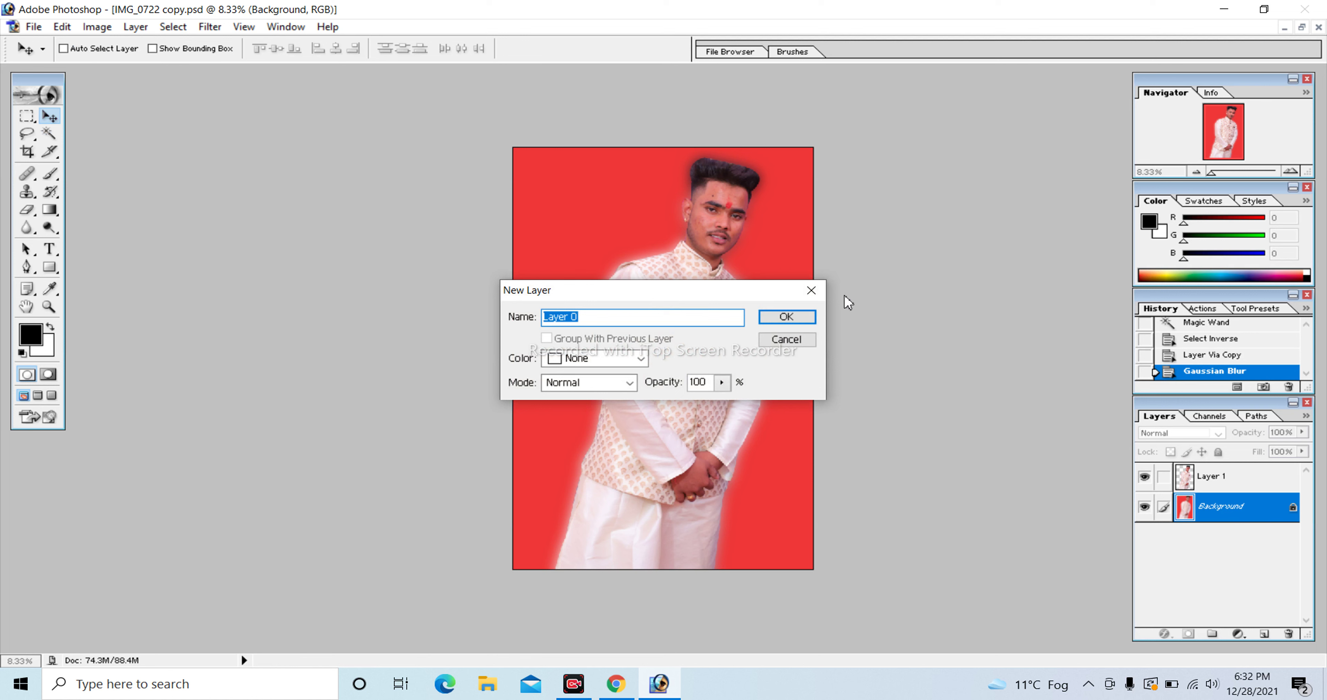
pyautogui.click(786, 317)
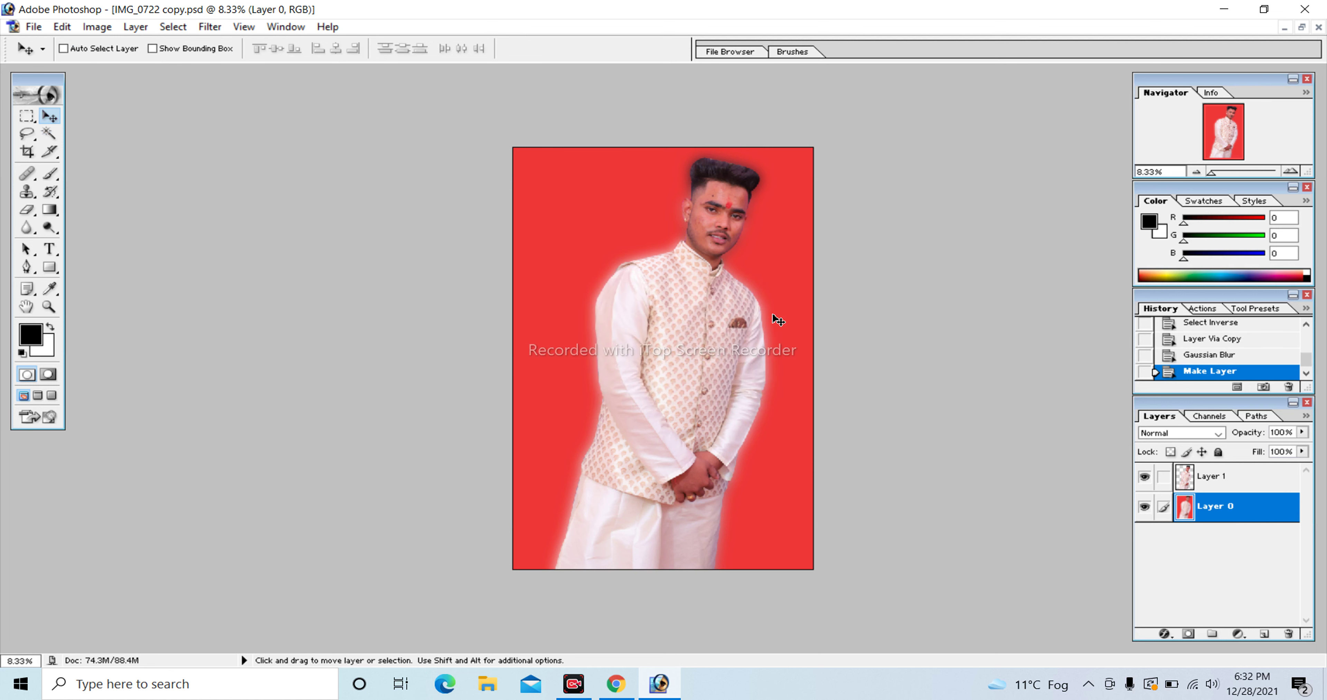
pyautogui.hotkey('ctrl', 't')
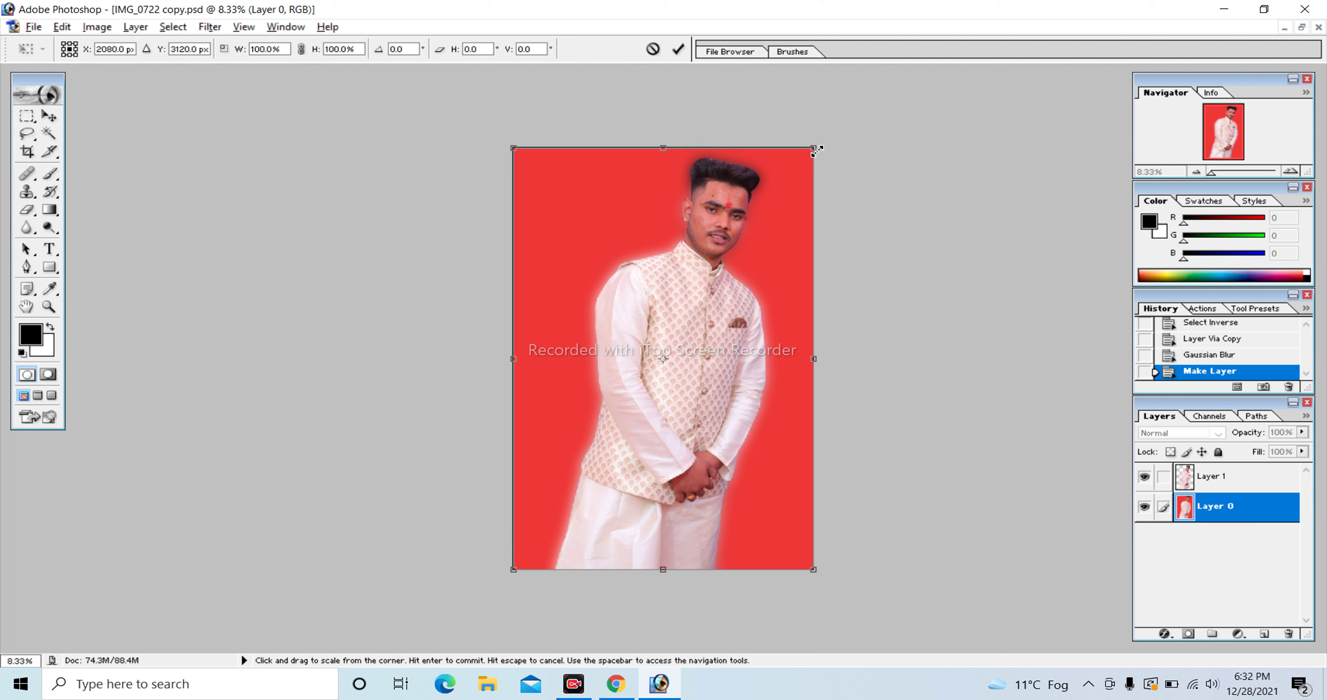
# Step: Enlarge the blurred Layer 0 to about 157.3% and commit the transform
pyautogui.moveTo(816, 151)
pyautogui.mouseDown()
pyautogui.moveTo(959, 41)
pyautogui.moveTo(938, 56)
pyautogui.mouseUp()
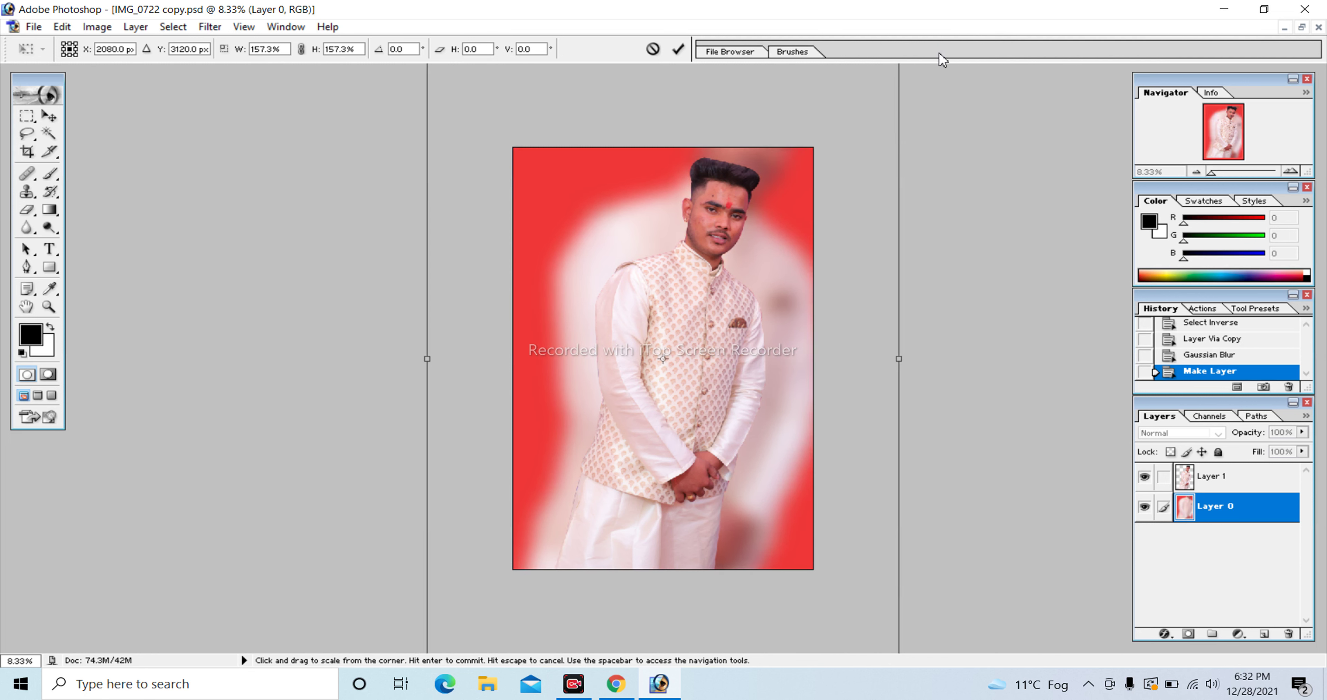
pyautogui.press('Return')
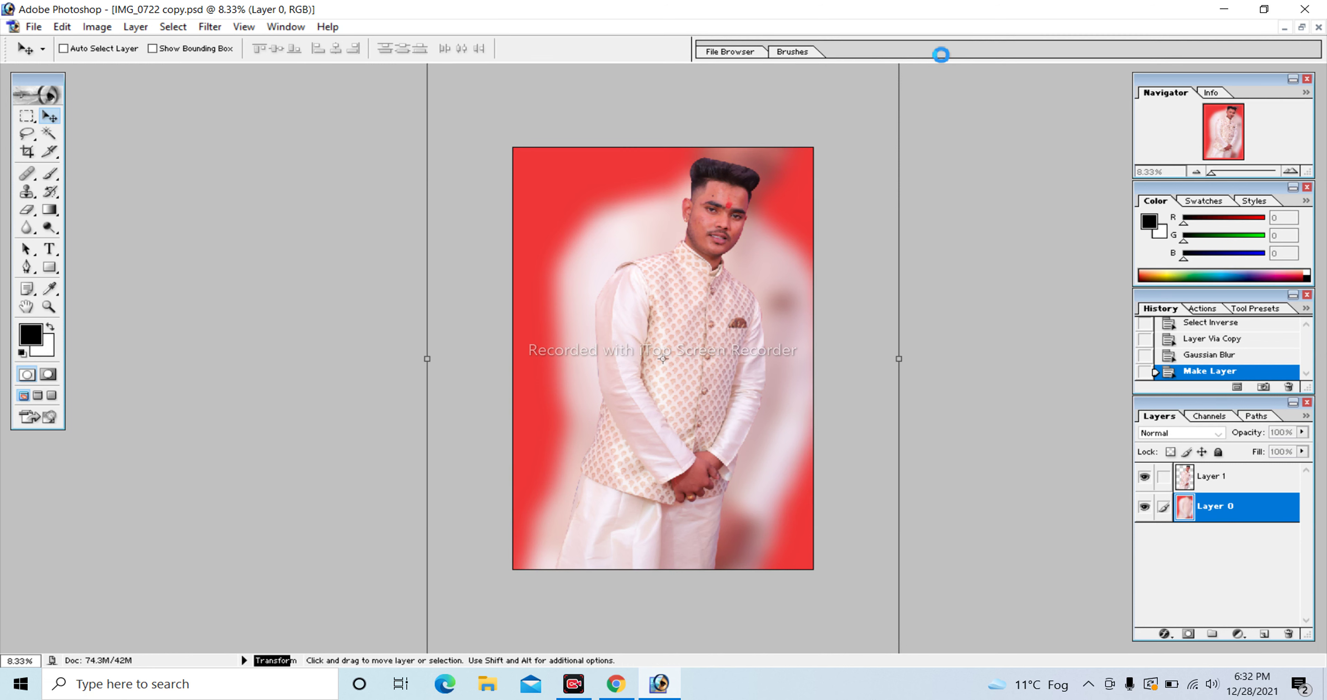
# Step: Shrink the sharp Layer 1 cut-out to 83.4% and move it lower on the canvas
pyautogui.click(1237, 487)
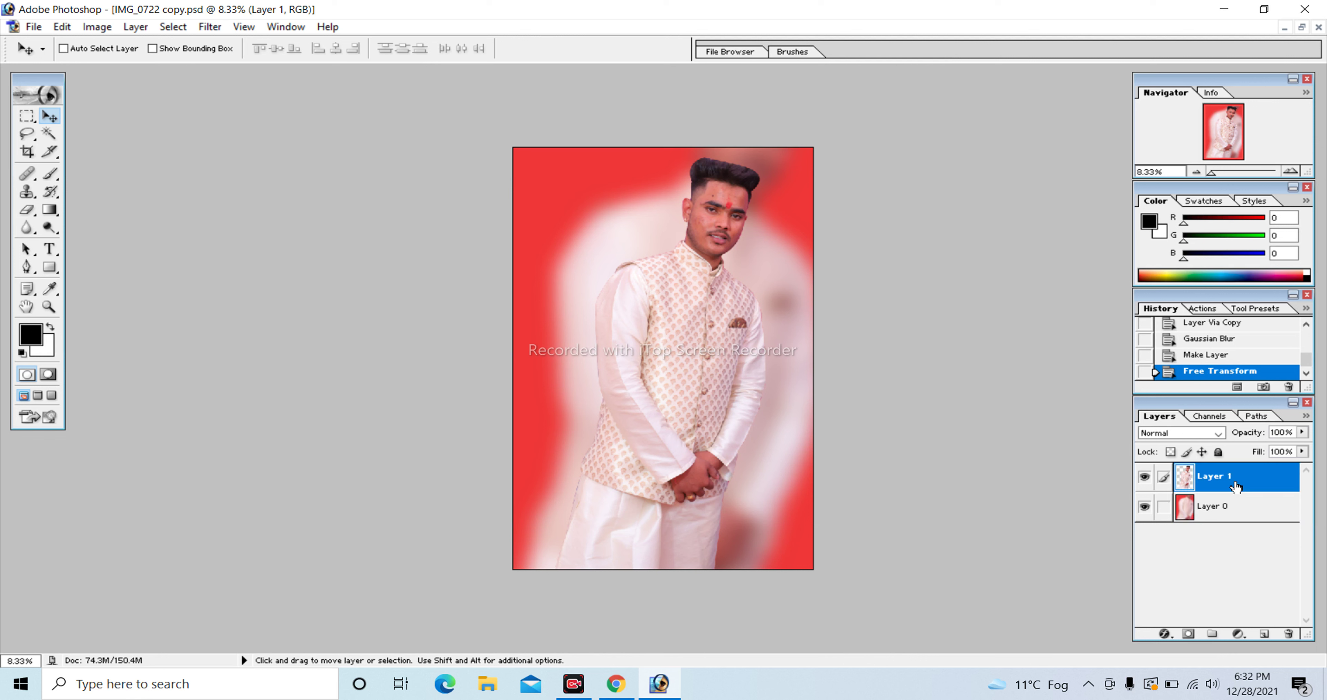
pyautogui.hotkey('ctrl', 't')
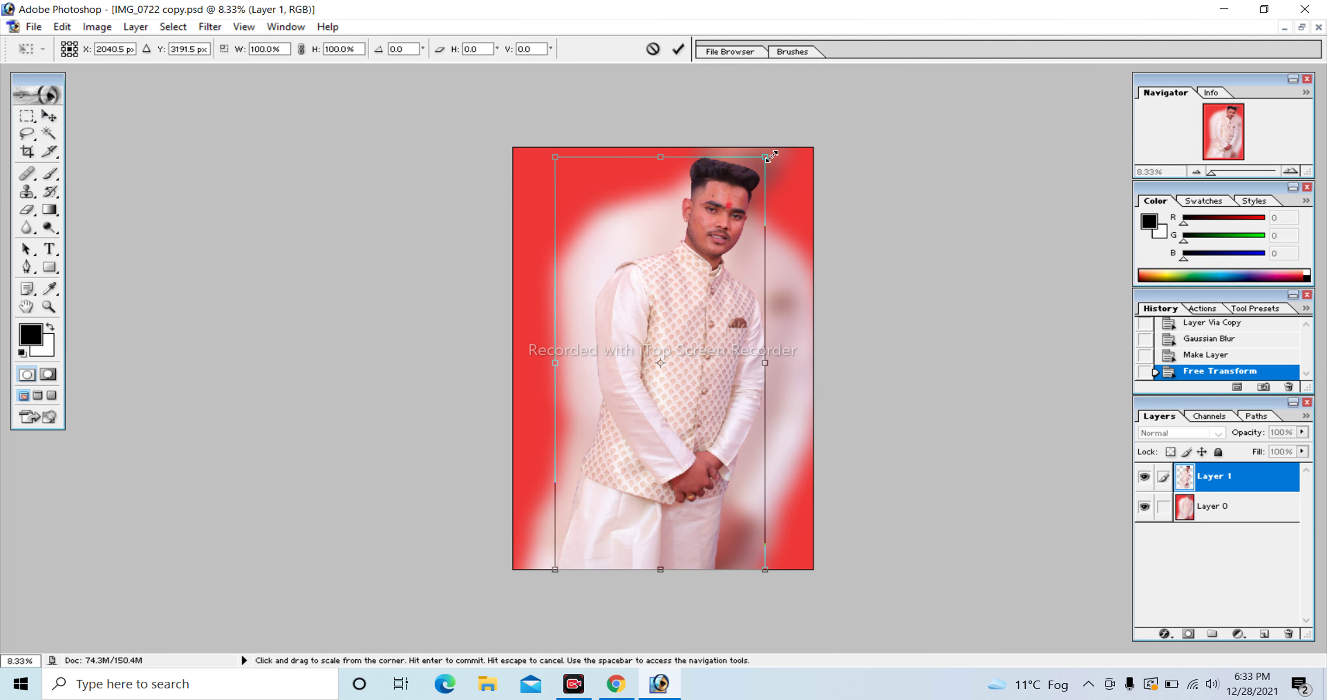
pyautogui.moveTo(772, 156); pyautogui.dragTo(744, 188)
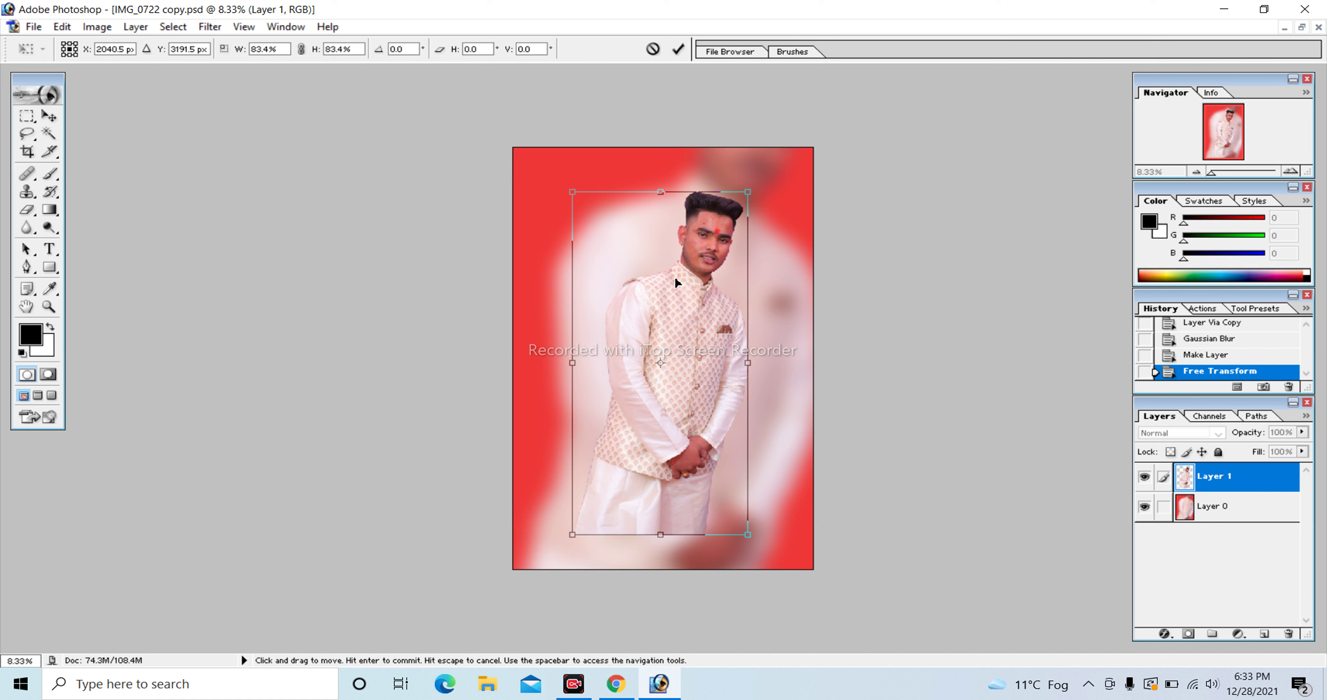
pyautogui.moveTo(675, 279); pyautogui.dragTo(674, 325)
pyautogui.press('Return')
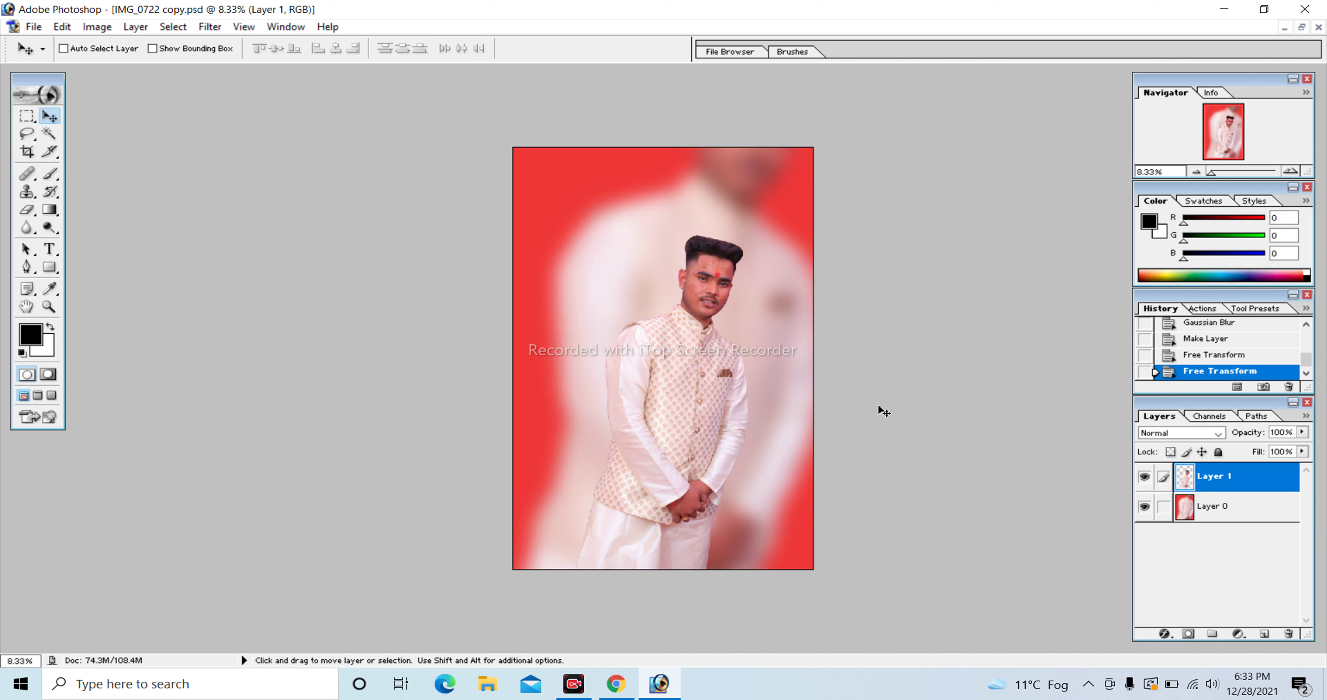
# Step: Scale the blurred Layer 0 down to about 75.3% and apply the transform
pyautogui.click(1204, 508)
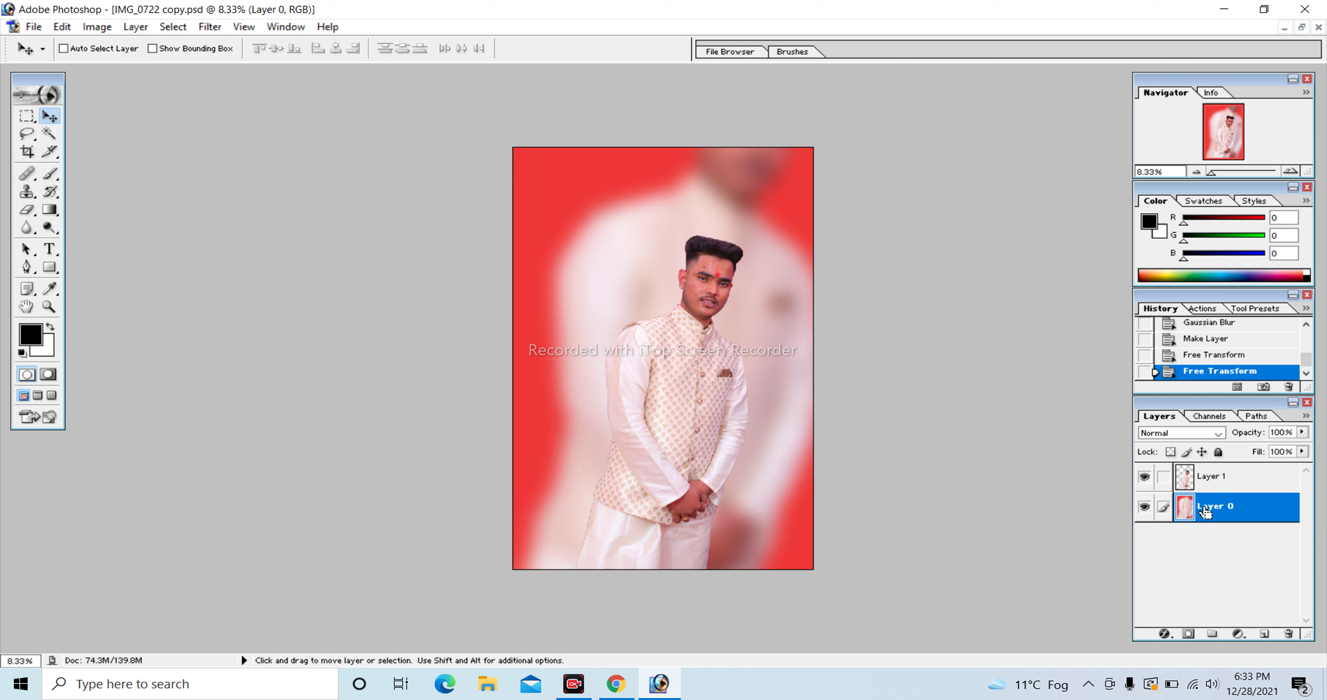
pyautogui.hotkey('ctrl', 't')
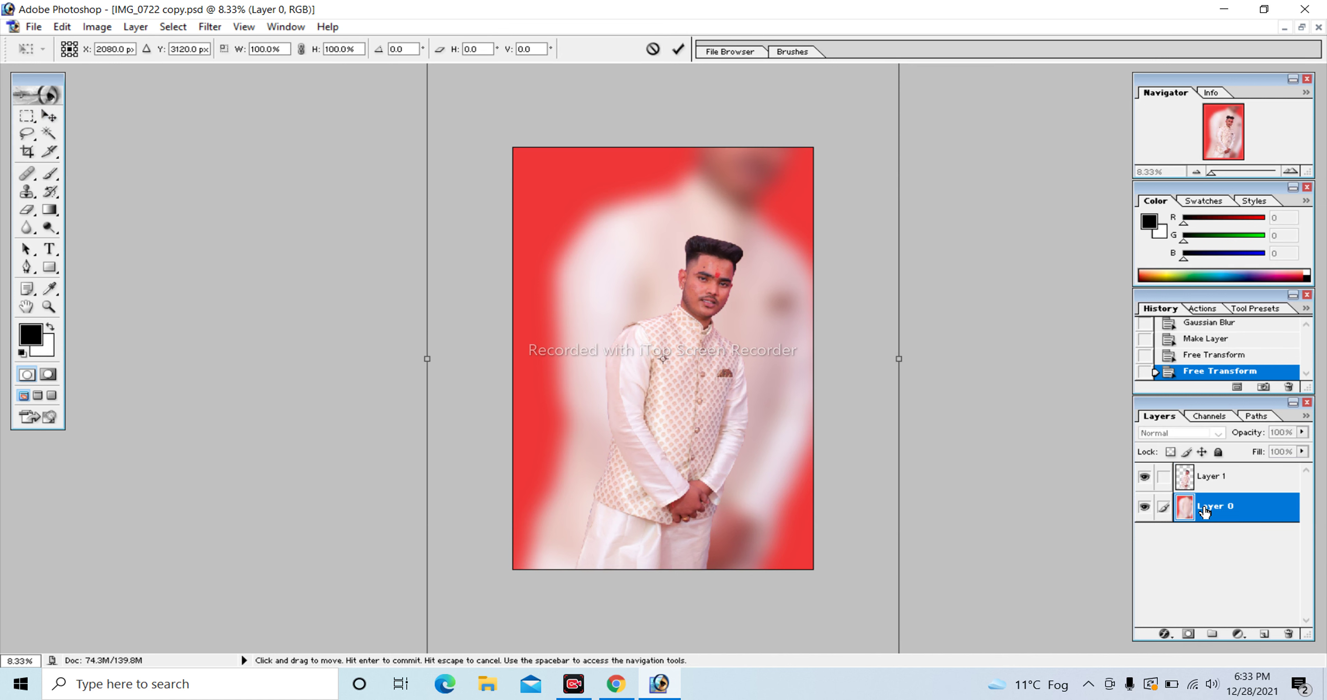
pyautogui.hotkey('ctrl', '-')
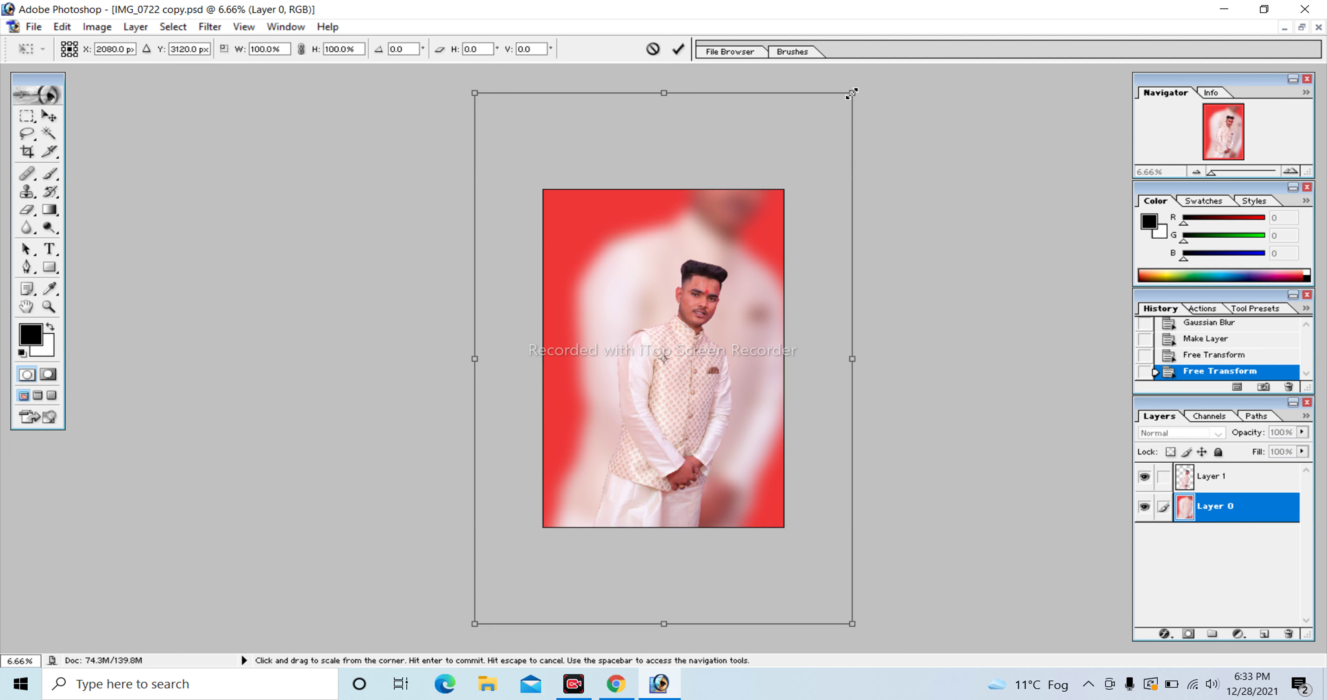
pyautogui.moveTo(851, 93); pyautogui.dragTo(802, 156)
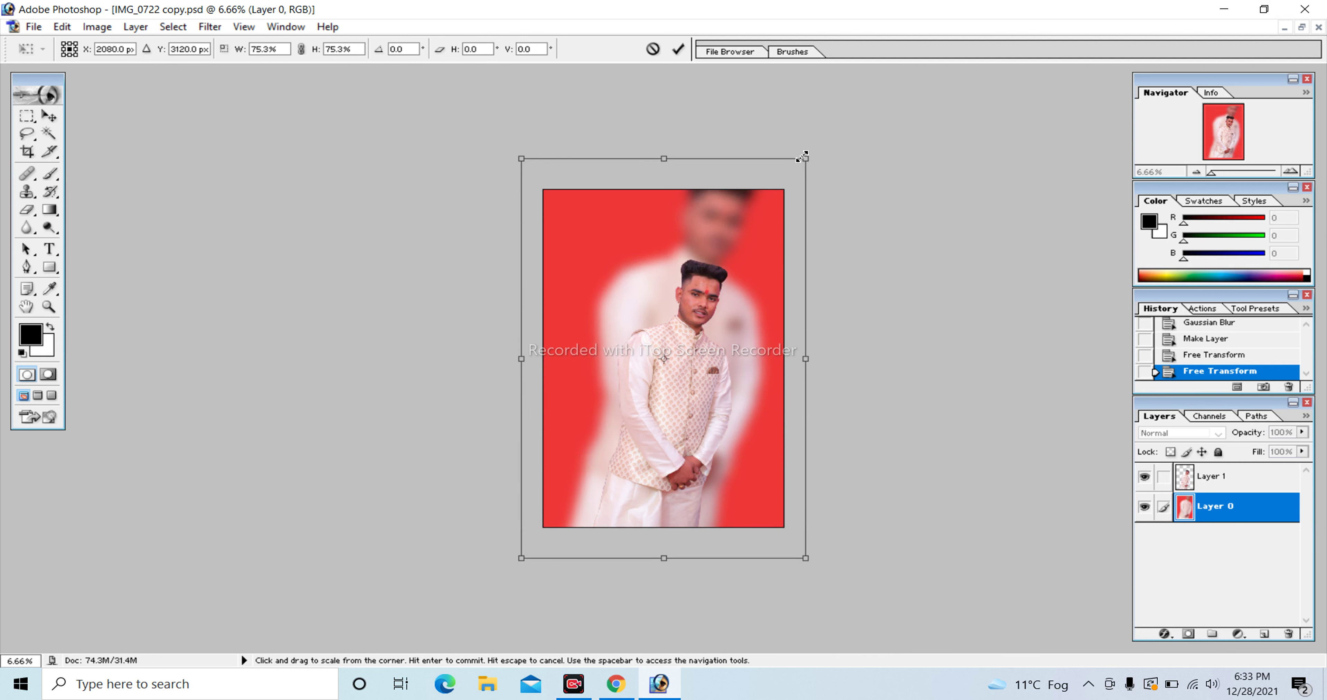
pyautogui.press('Return')
pyautogui.click(802, 158)
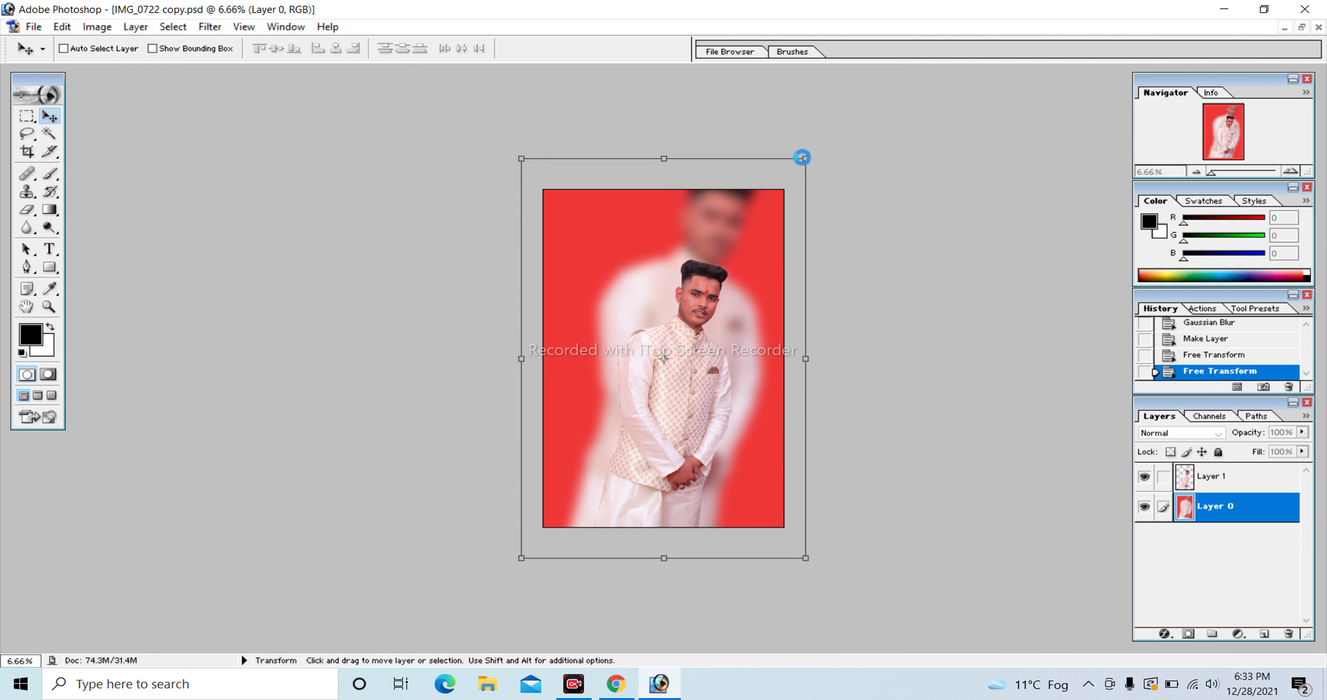